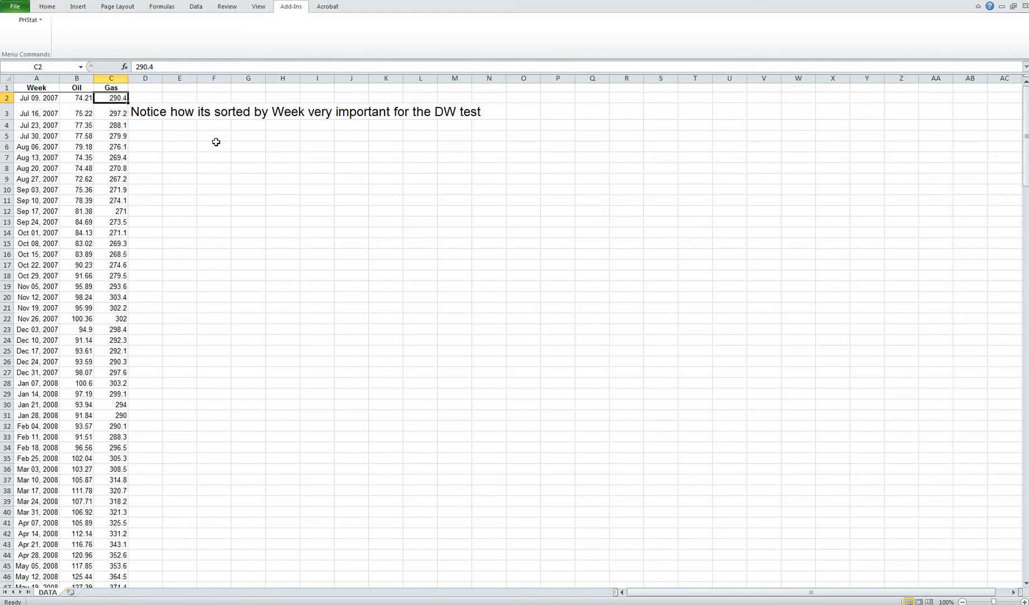
Start a PHStat simple linear regression with Gas cells C1:C101 as the Y variable and Oil cells B1:B101 as the X variable.
left_click(35, 21)
left_click(77, 187)
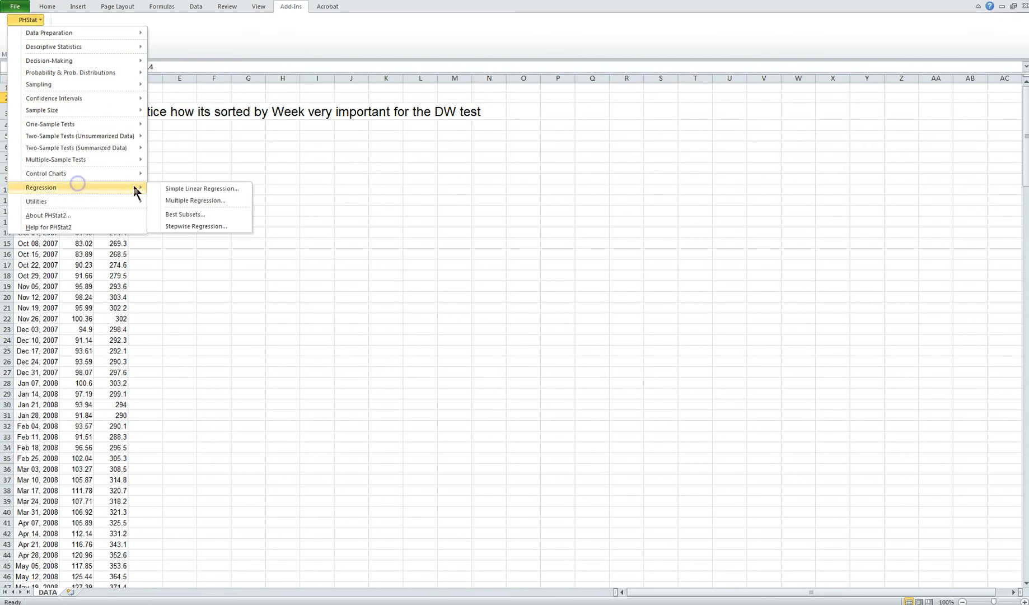
left_click(174, 189)
left_click(535, 215)
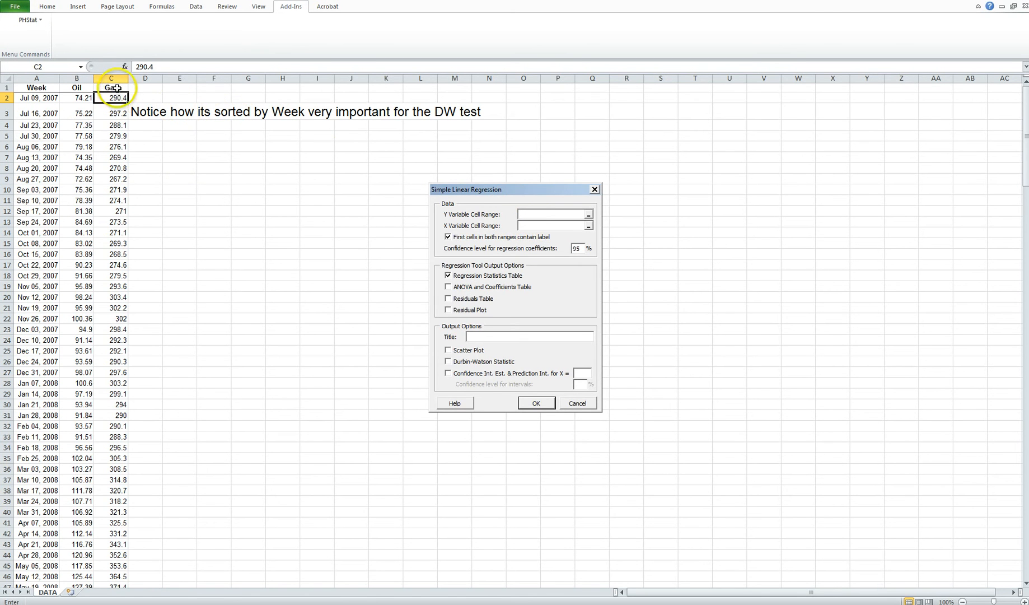
left_click_drag(111, 87, 126, 574)
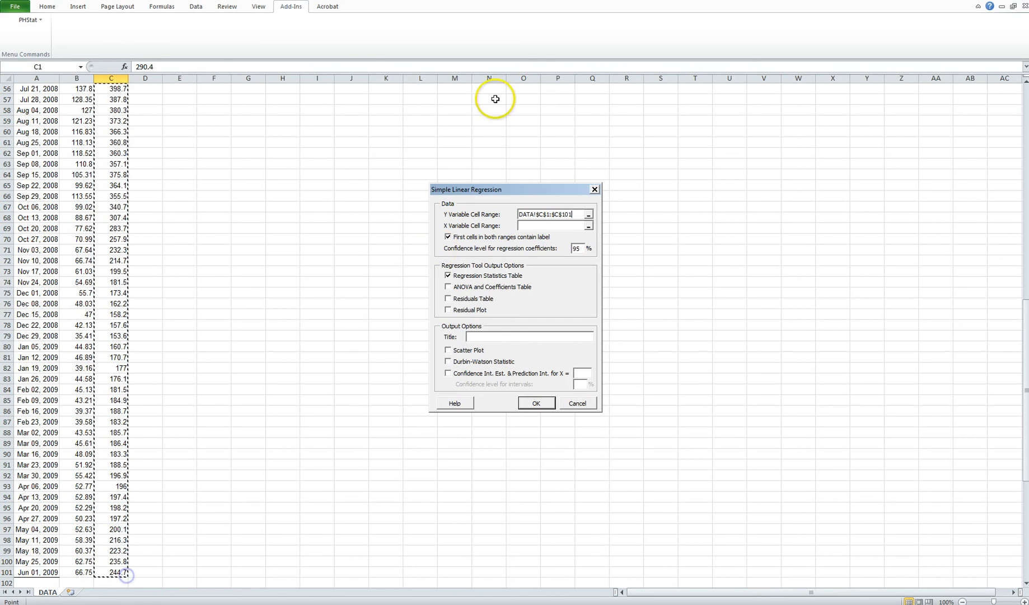
left_click(528, 223)
scroll(324, 144, "up", 18)
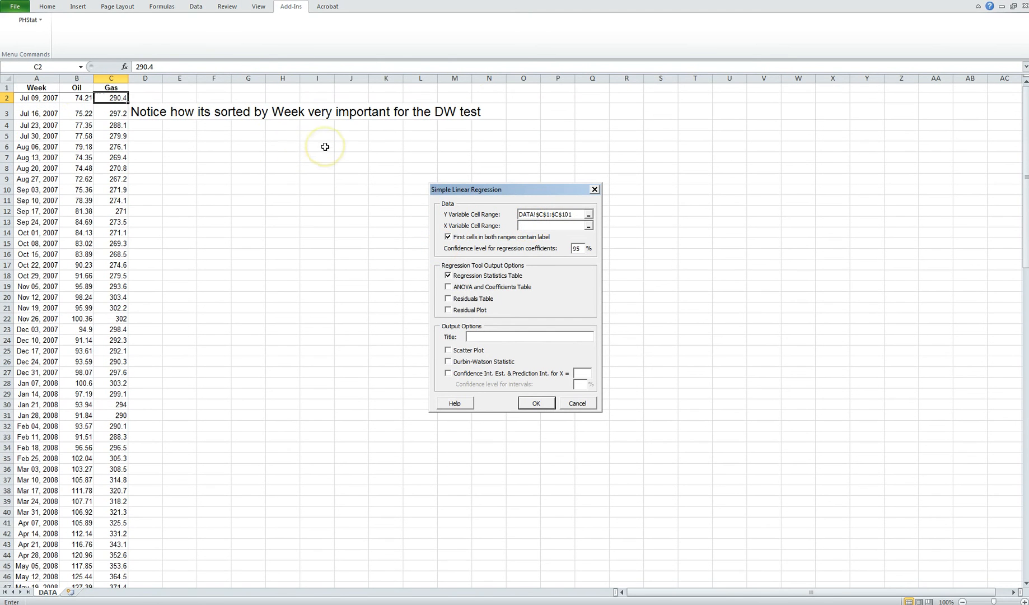
left_click_drag(76, 88, 93, 574)
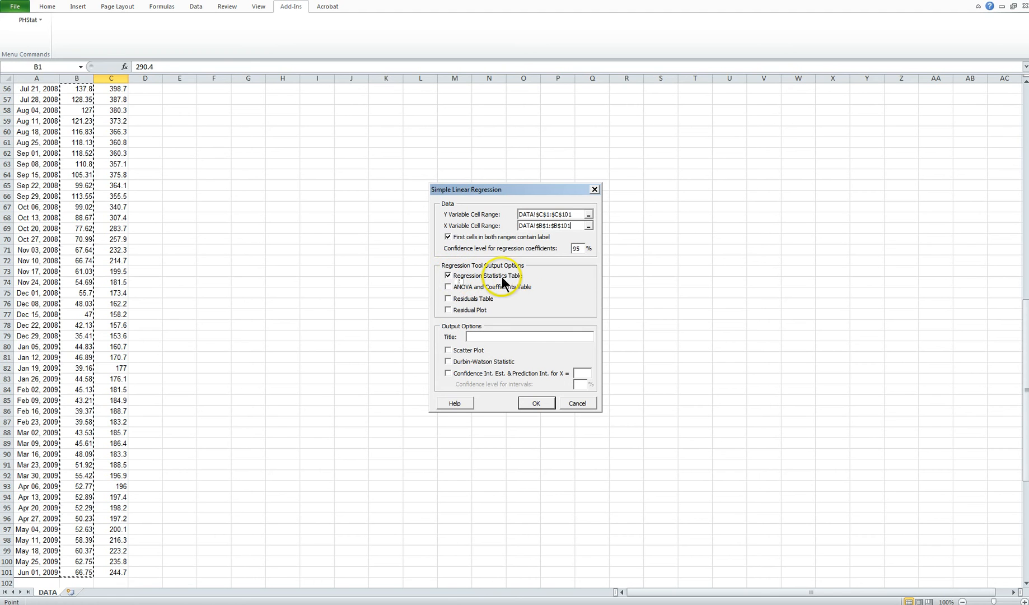
Run the regression titled "Gas & Oil" with the ANOVA and coefficients table, residuals table, residual plot, scatter plot and Durbin-Watson statistic included.
left_click(449, 287)
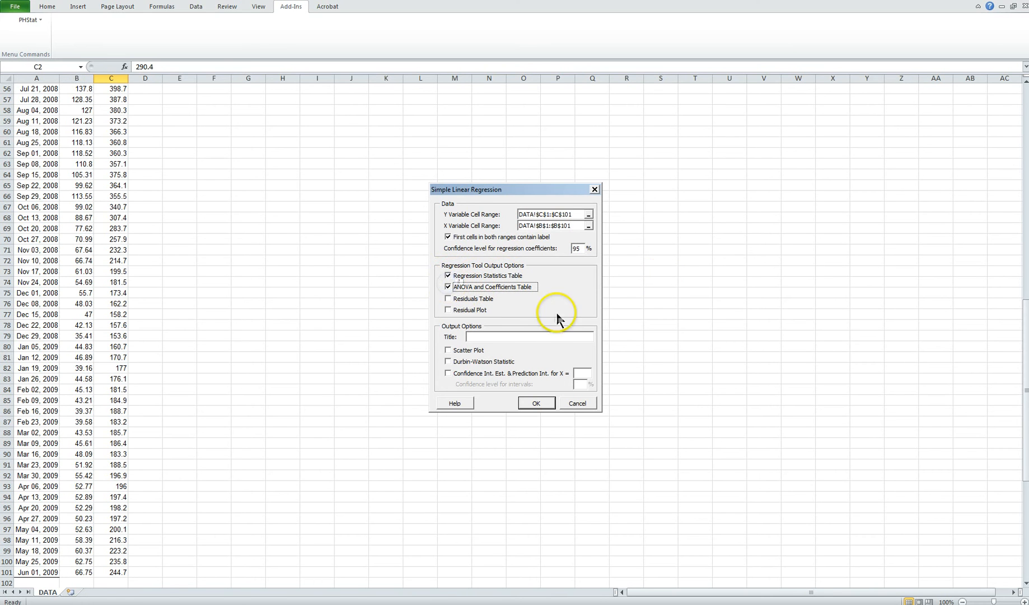
left_click(448, 298)
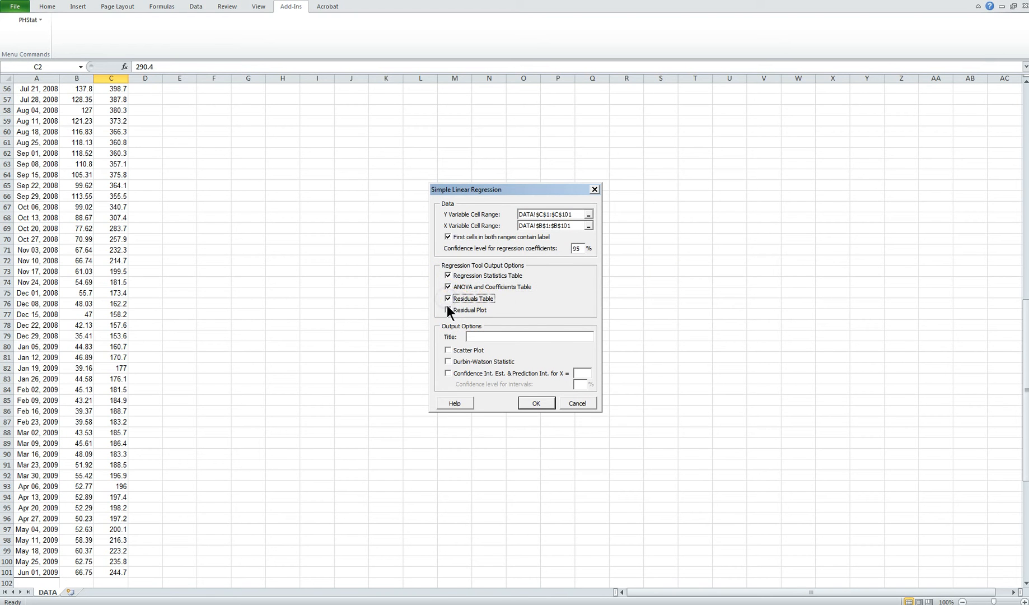
left_click(448, 310)
left_click(450, 351)
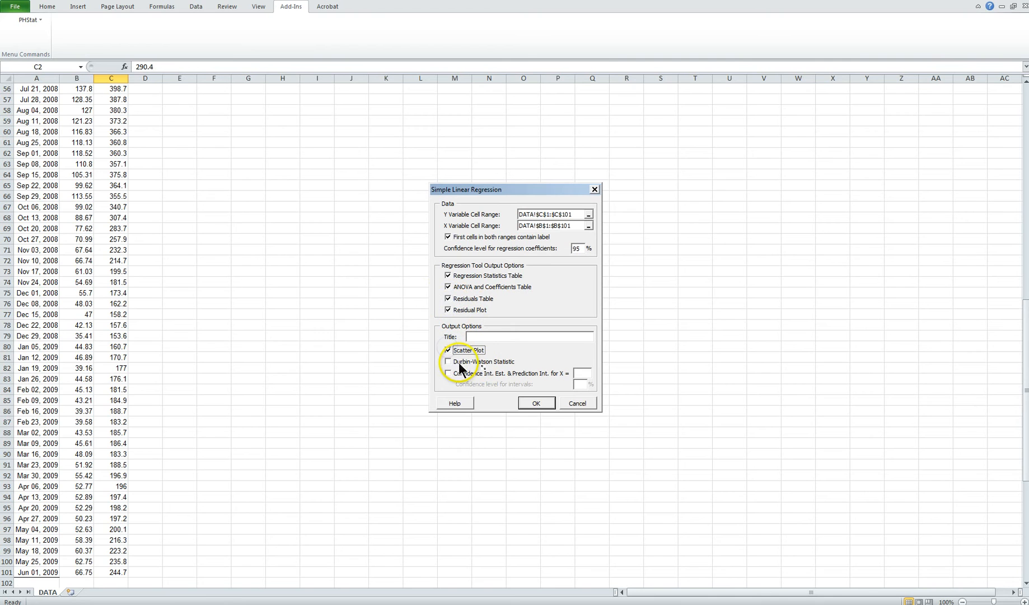
left_click(455, 362)
left_click(508, 336)
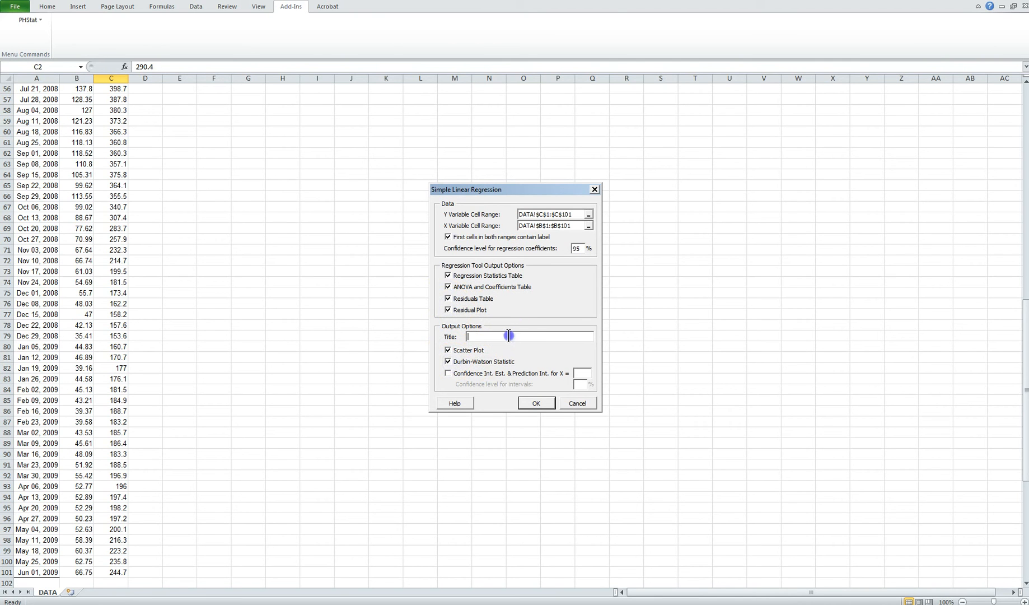
type("Gas & Oil")
left_click(550, 401)
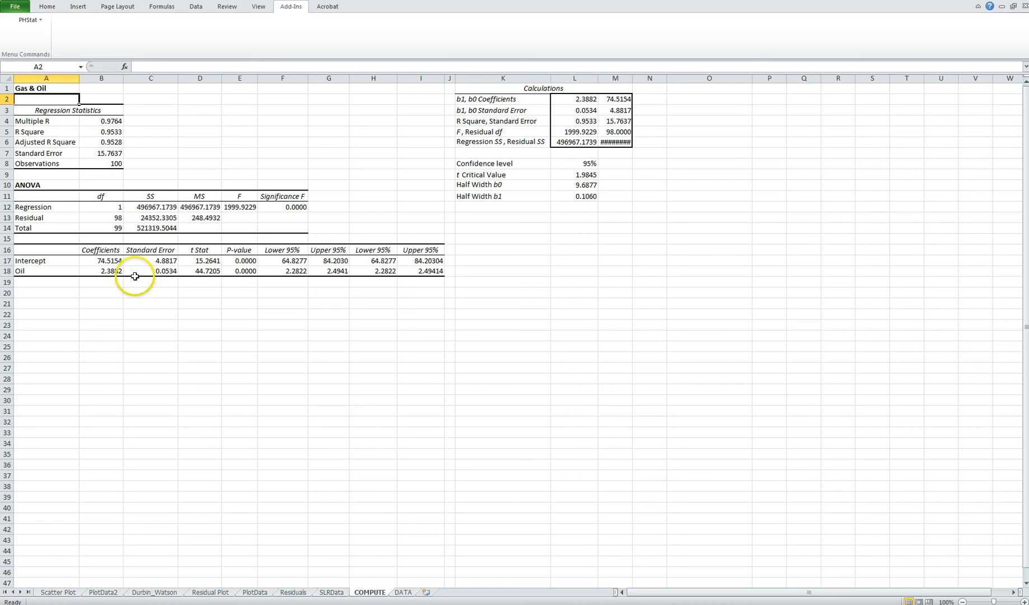
Examine the R Square value and the Intercept and Oil coefficients in the regression results.
left_click(115, 131)
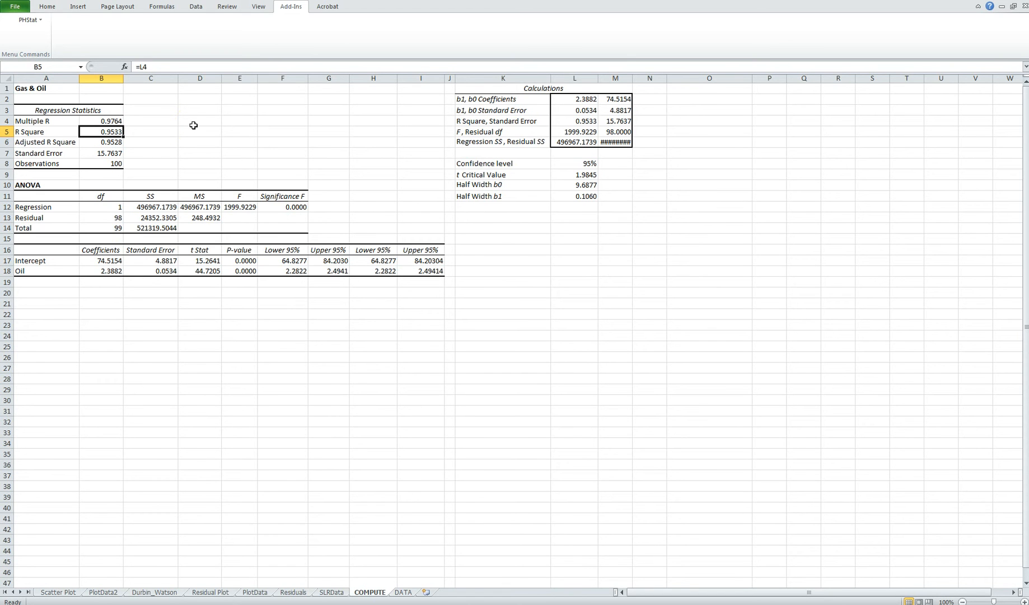
left_click(113, 260)
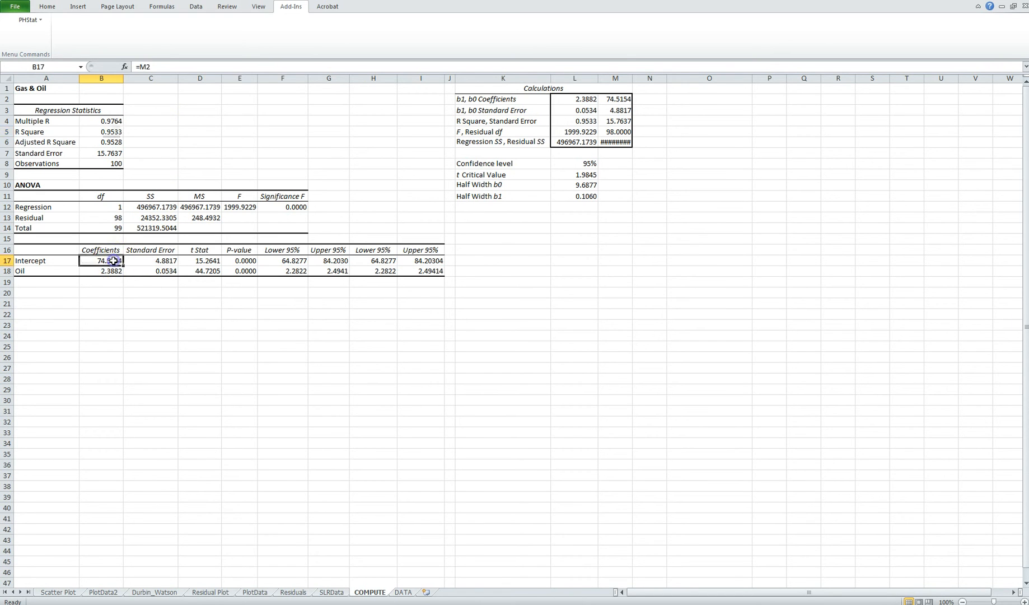
left_click(114, 271)
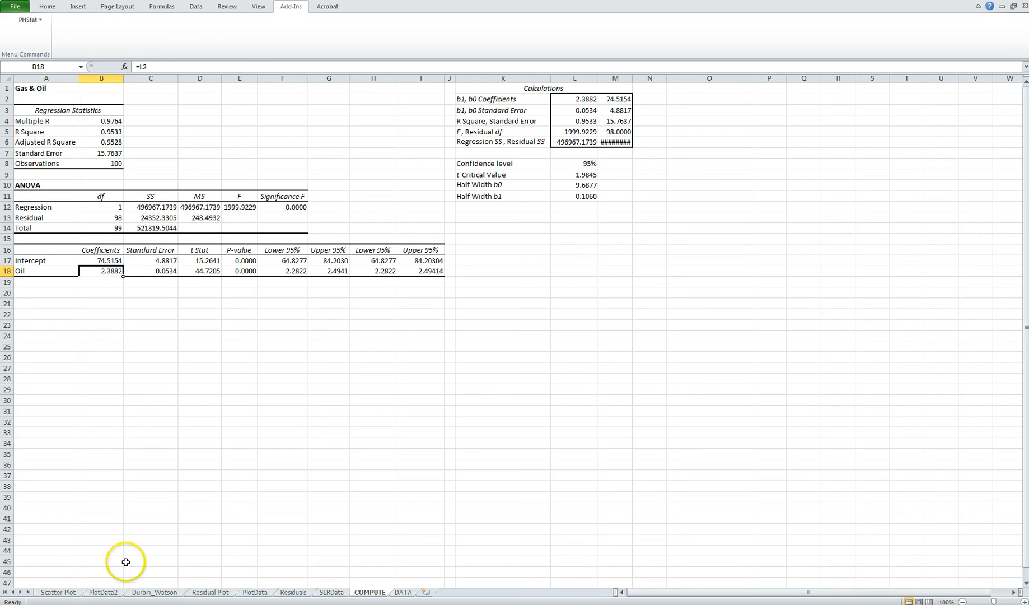
Review the scatter plot, the residual plot and the Durbin-Watson calculations generated by the regression.
left_click(61, 593)
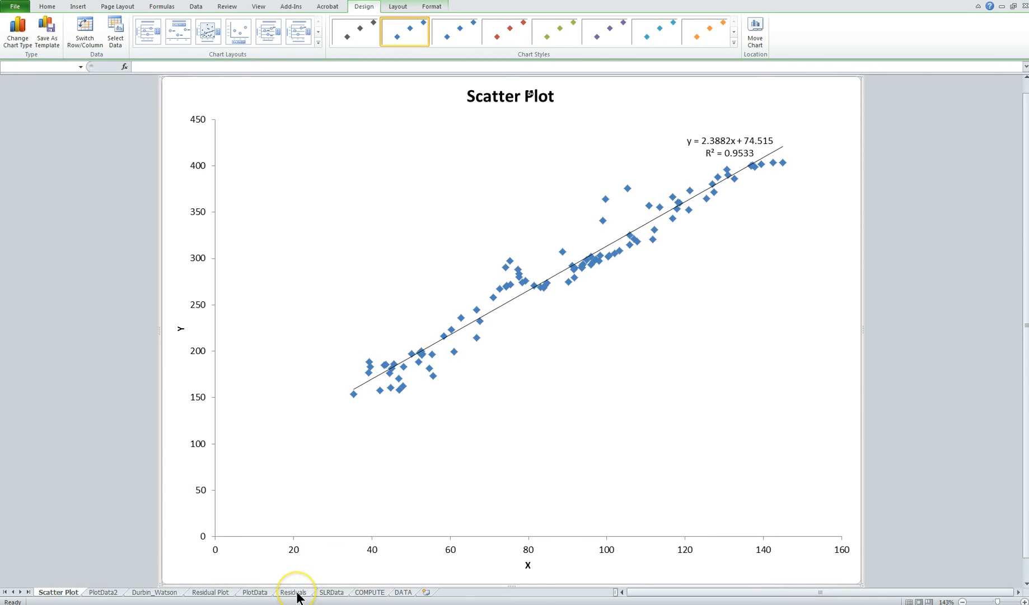
left_click(211, 592)
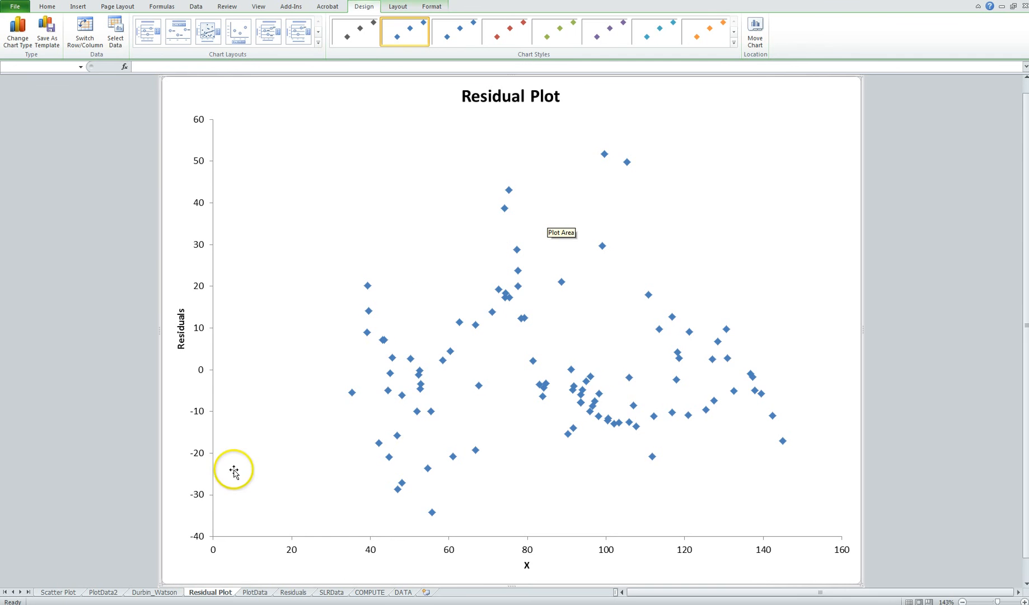
left_click(155, 591)
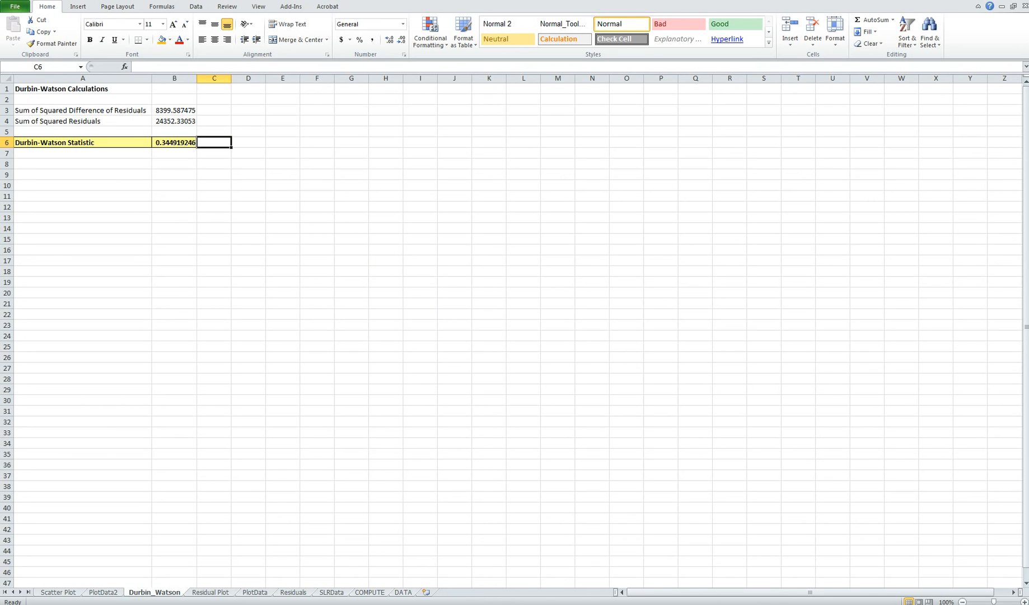
Switch to the Durbin-Watson critical values table in Adobe Acrobat and find the k = 1 columns under α = 0.05.
left_click(392, 593)
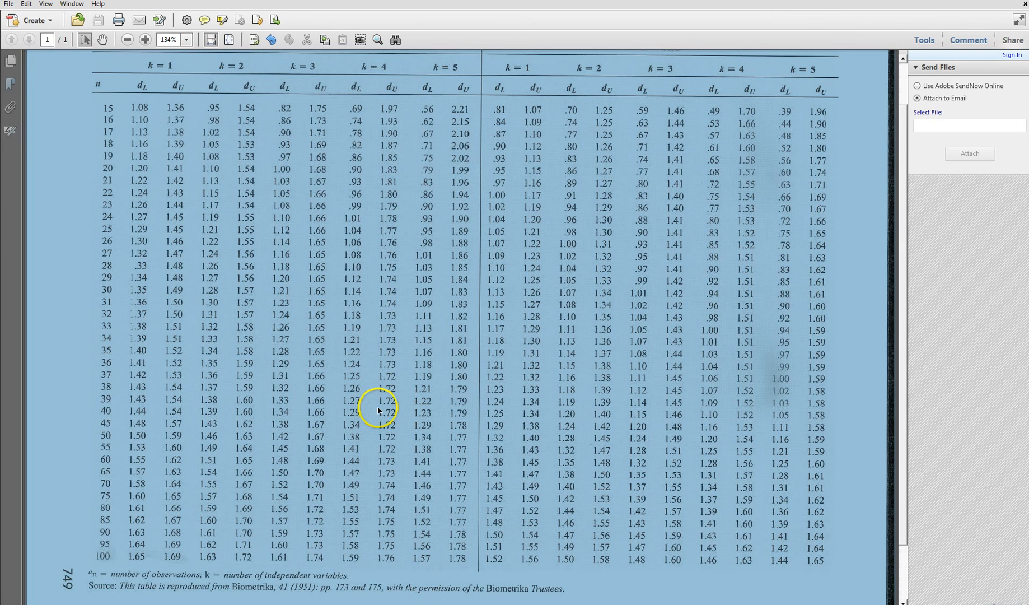
left_click(141, 426)
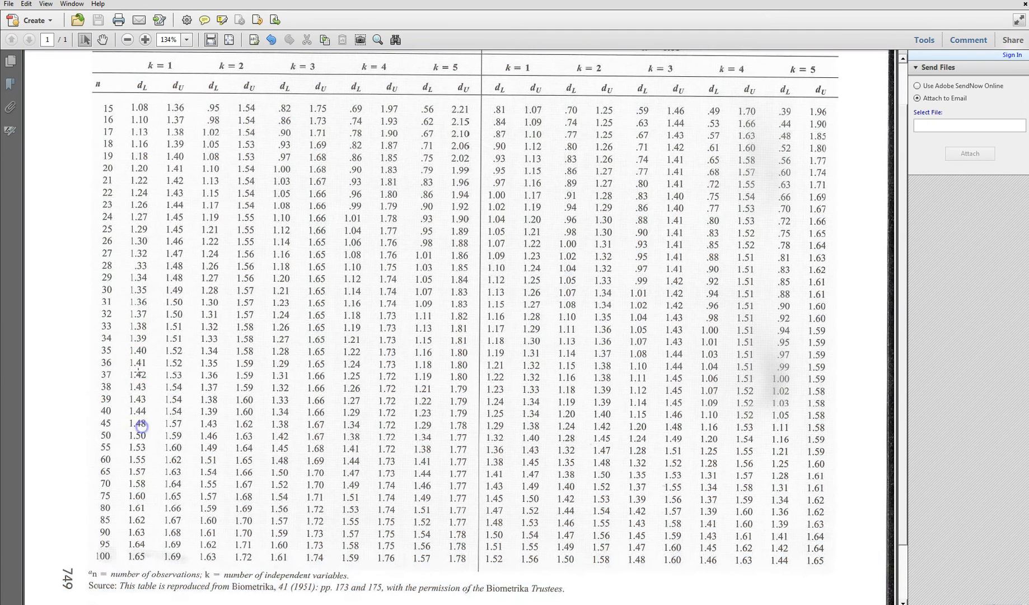
scroll(139, 362, "up", 2)
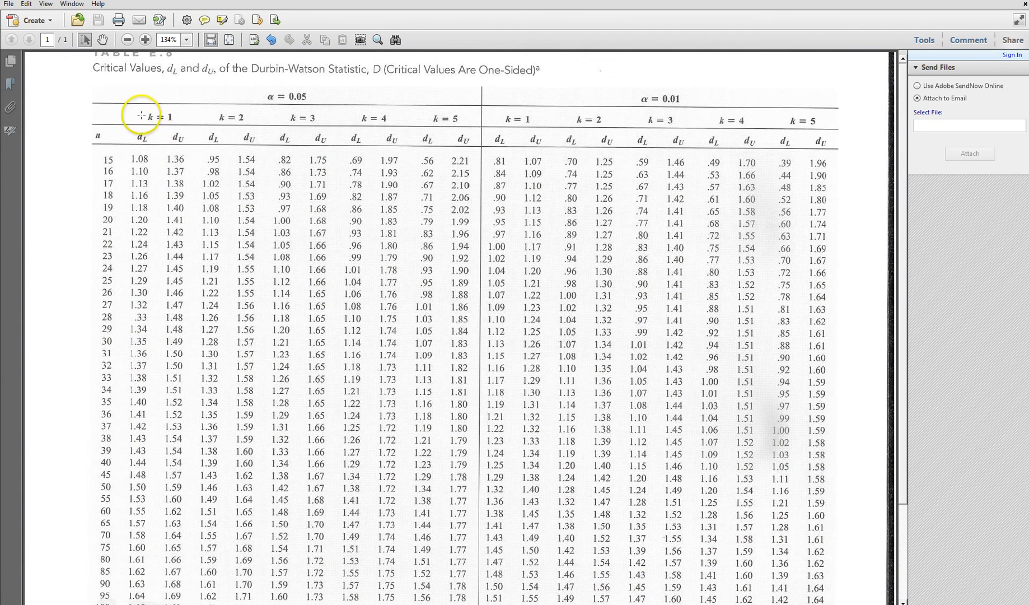
scroll(148, 111, "down", 1)
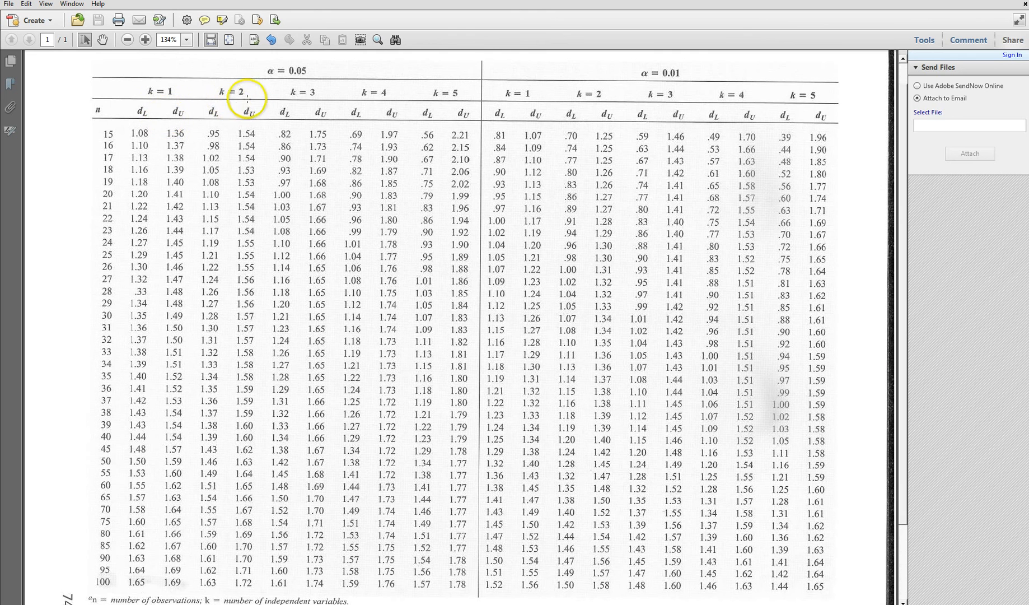
scroll(246, 168, "down", 4)
scroll(324, 161, "up", 5)
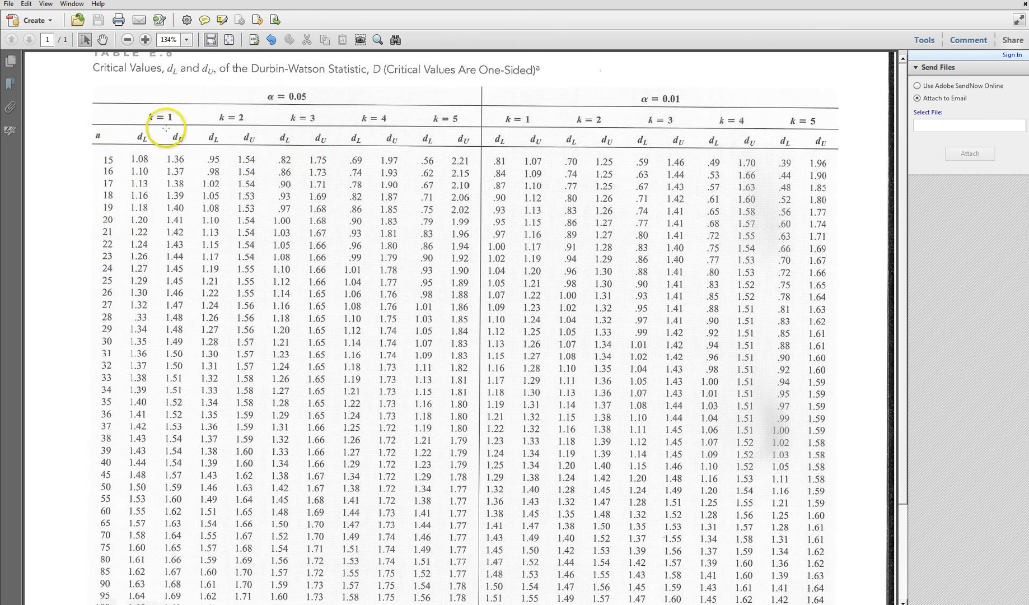
scroll(95, 392, "down", 2)
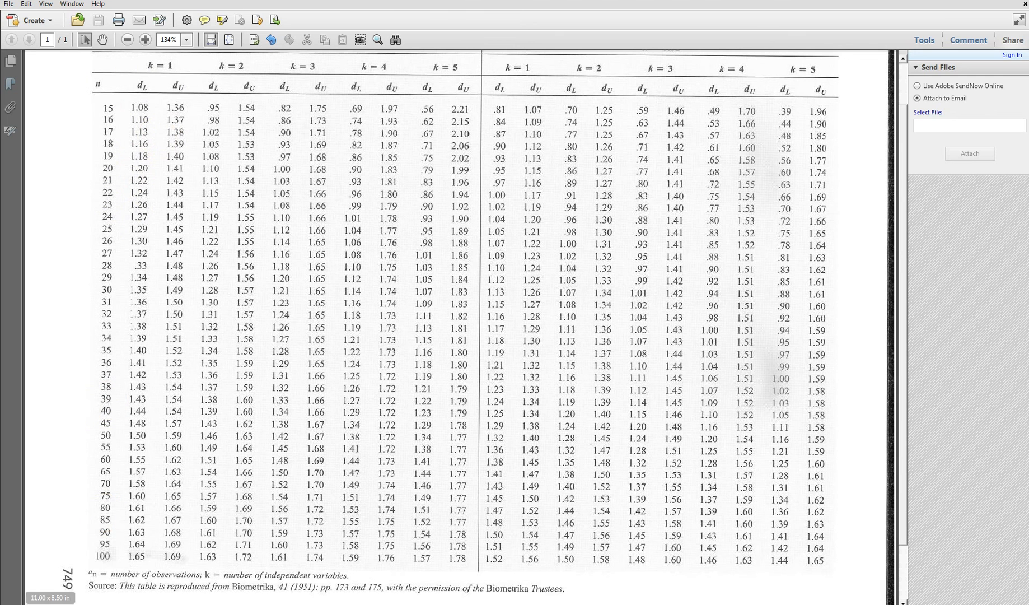
Look up the lower and upper critical values for n = 100 and k = 1, marking that row and the dL heading.
left_click(94, 549)
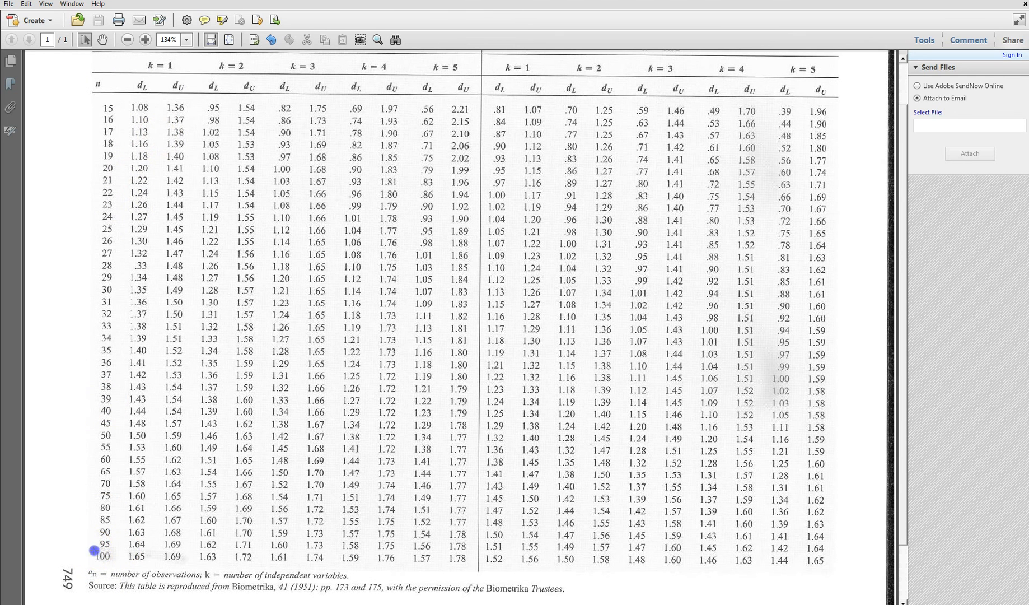
left_click_drag(94, 550, 190, 562)
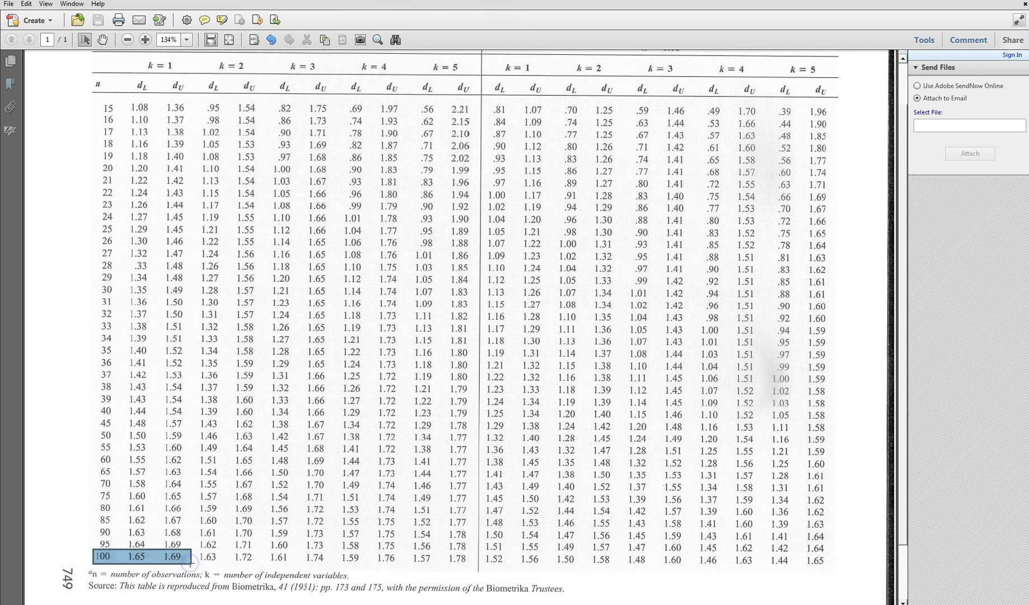
scroll(202, 517, "up", 2)
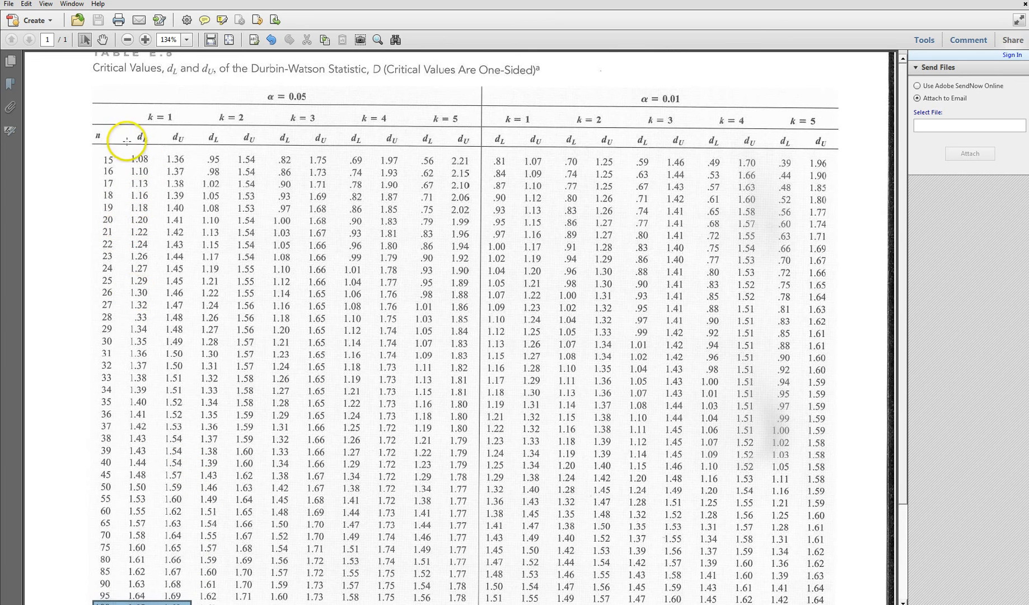
left_click_drag(135, 130, 144, 134)
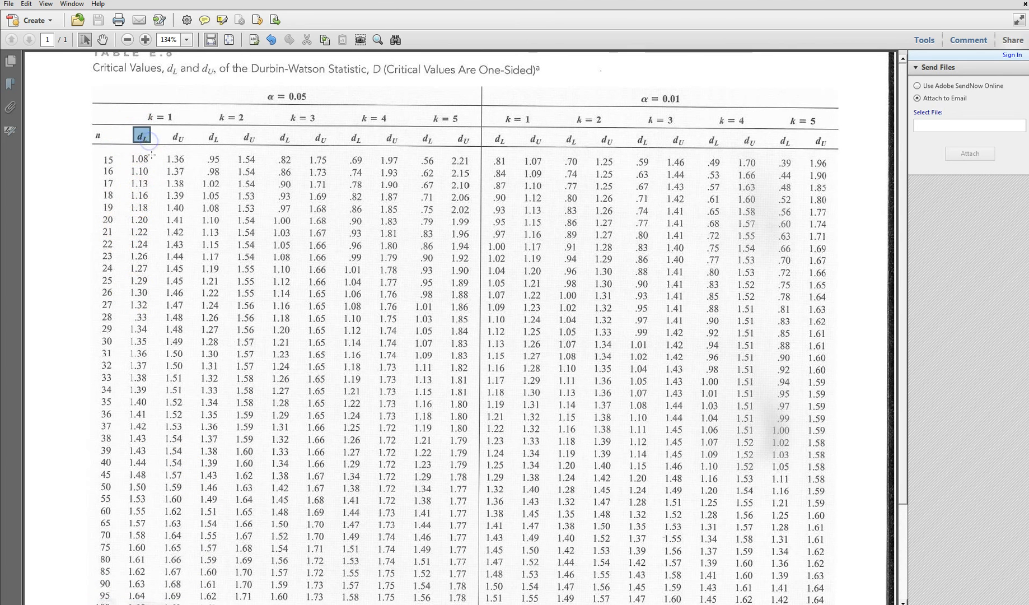
scroll(143, 168, "down", 4)
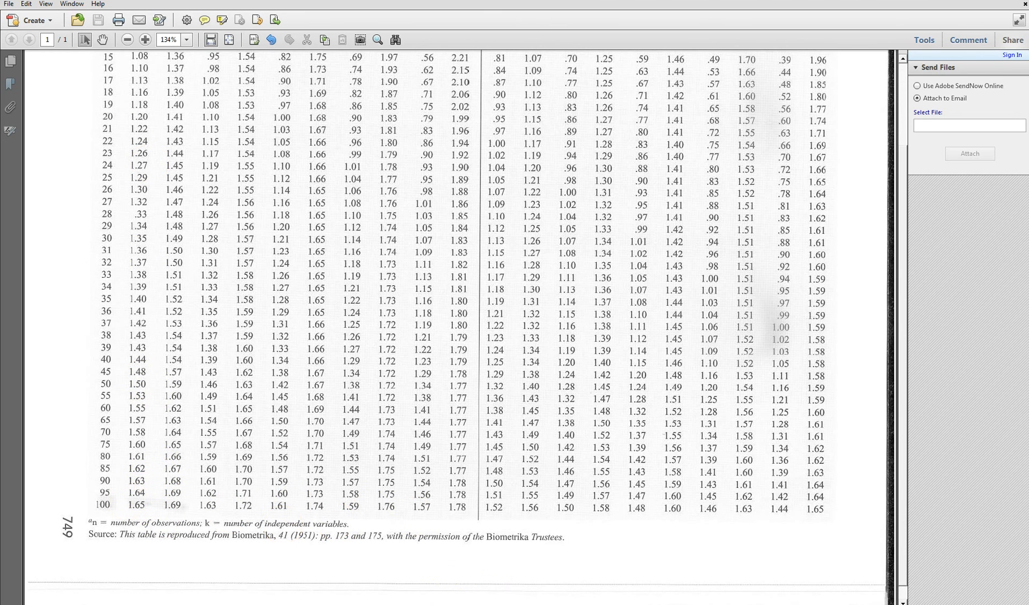
Switch back to the Excel workbook and check the Durbin-Watson statistic for comparison with the critical values.
left_click(448, 604)
left_click(442, 597)
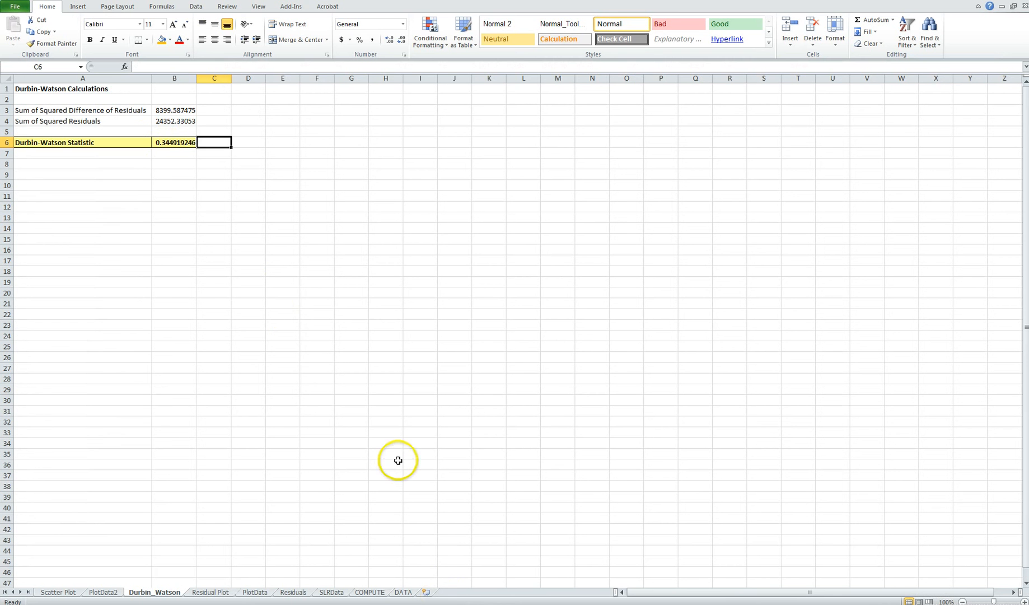
left_click(161, 150)
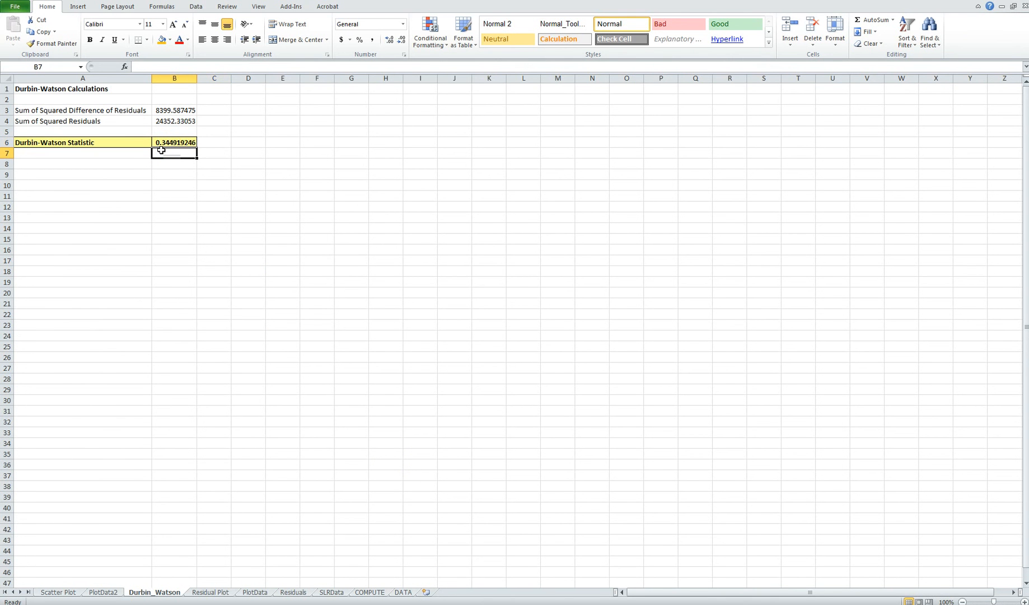